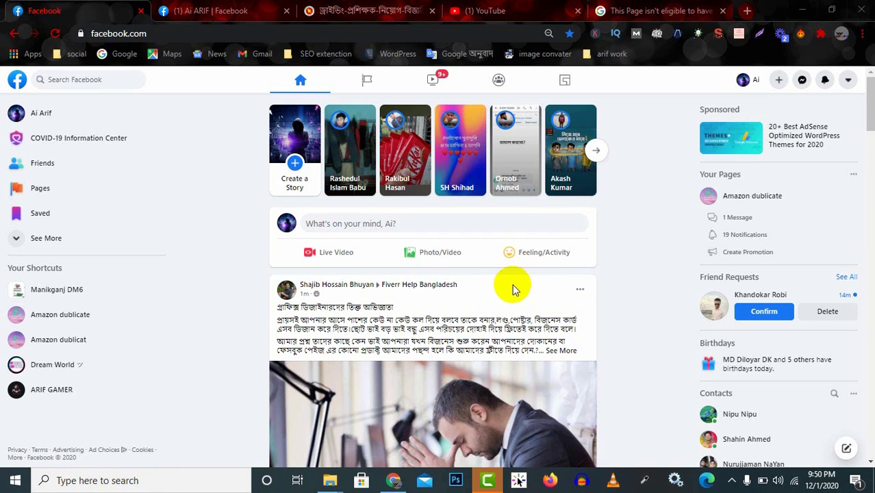
- Open the ARIF GAMER page from the managed pages and highlight its page name and username link
click(57, 189)
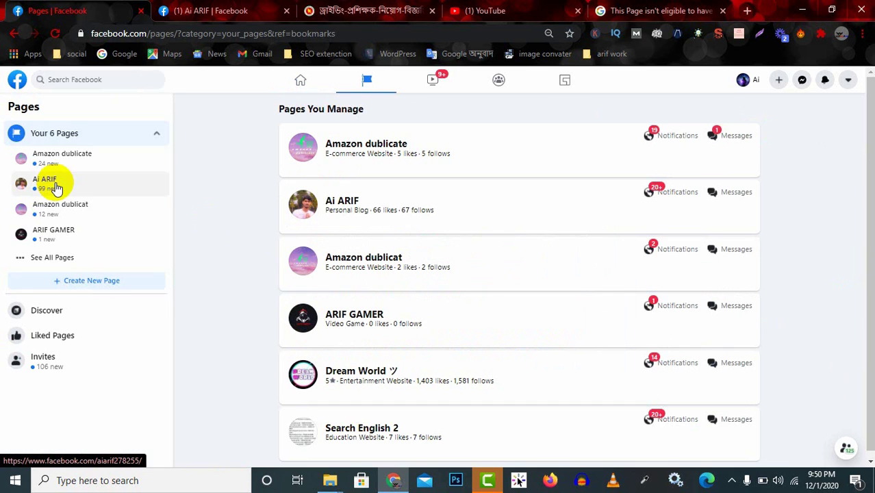
click(340, 317)
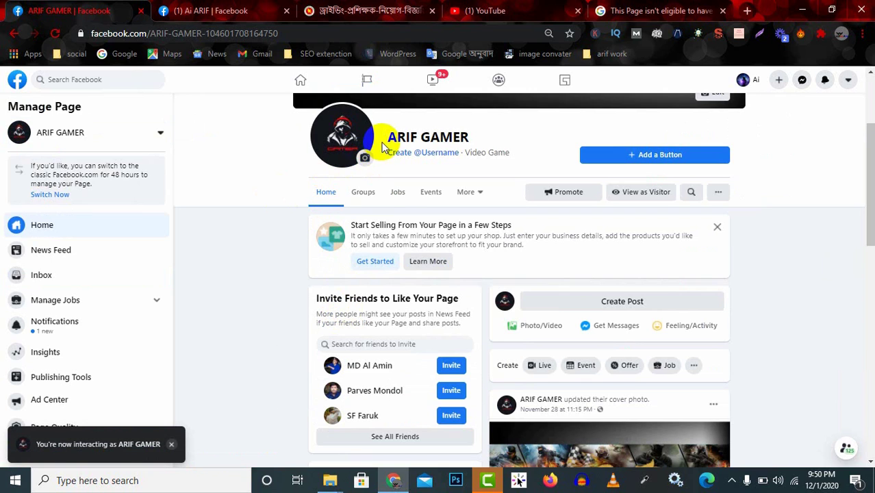
drag(387, 140, 492, 140)
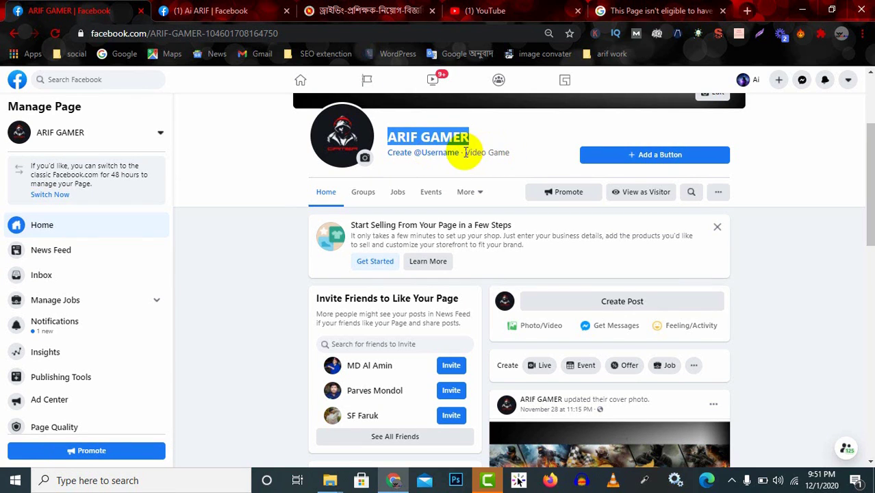
drag(460, 152, 371, 146)
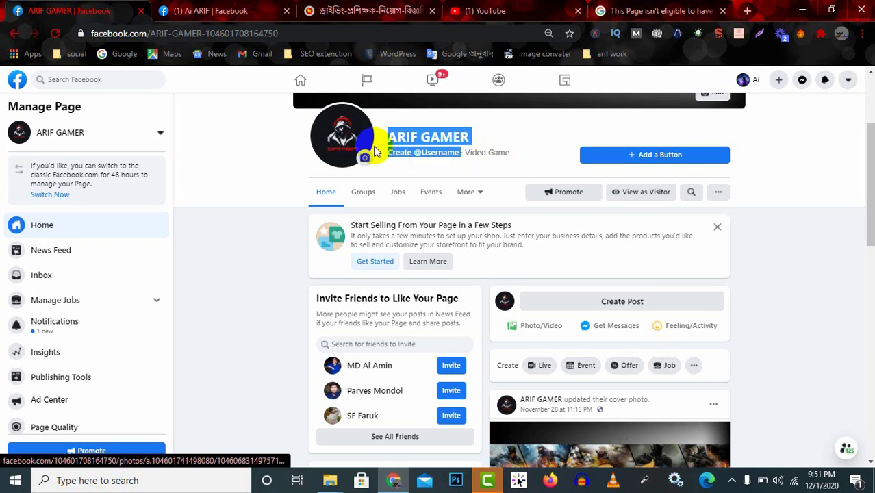
click(513, 156)
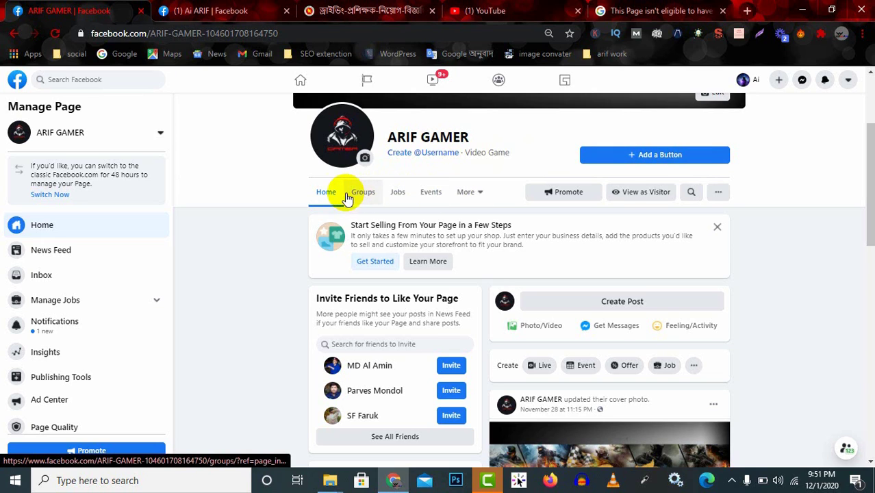
- Open the ARIF GAMER page's About section and bring up its page info for editing
click(471, 197)
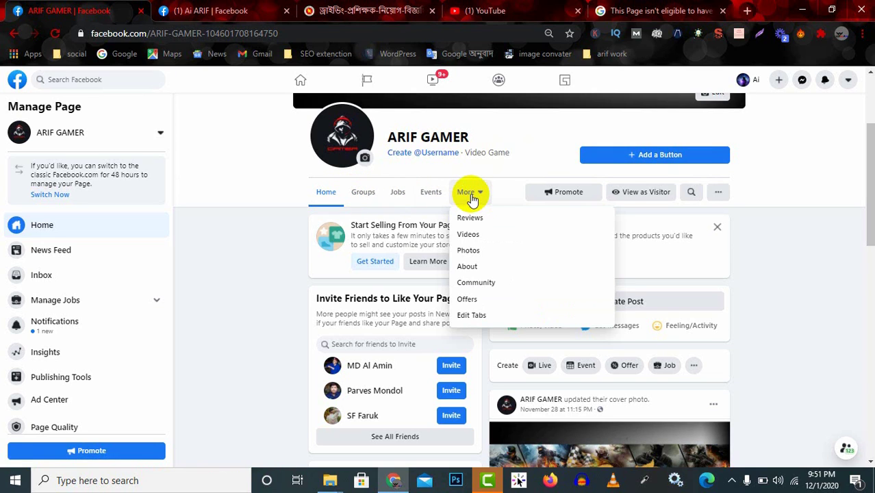
click(472, 267)
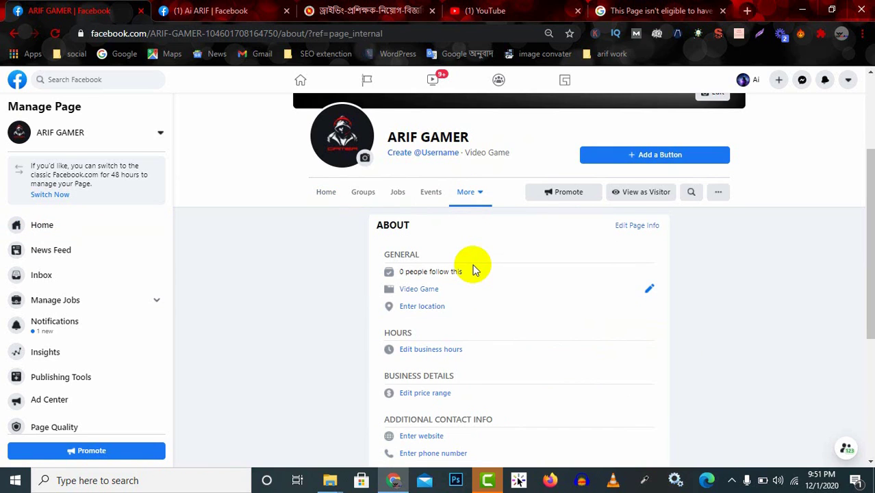
click(633, 229)
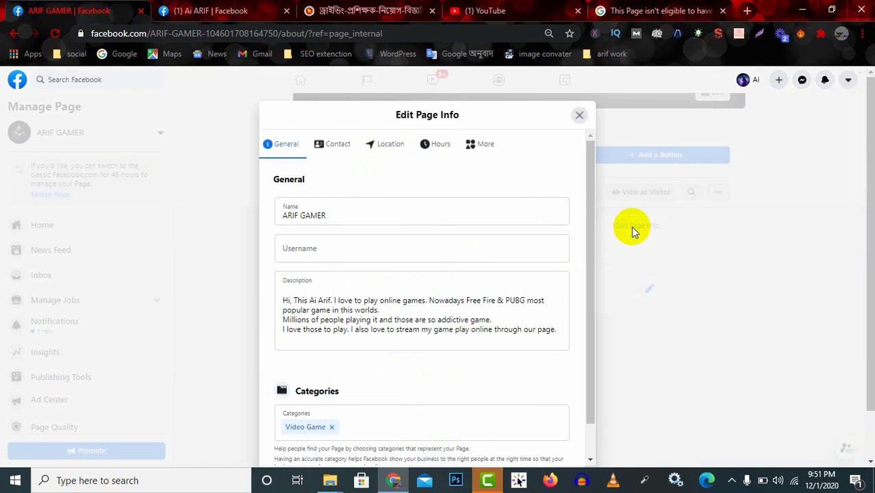
- Try to set the ARIF GAMER page's username to aiarifgamer and dismiss the resulting message
click(333, 251)
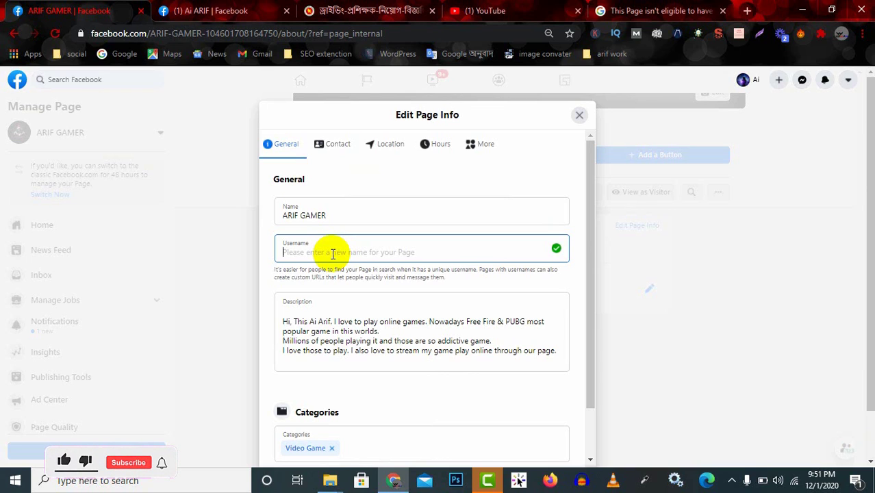
text(aiar)
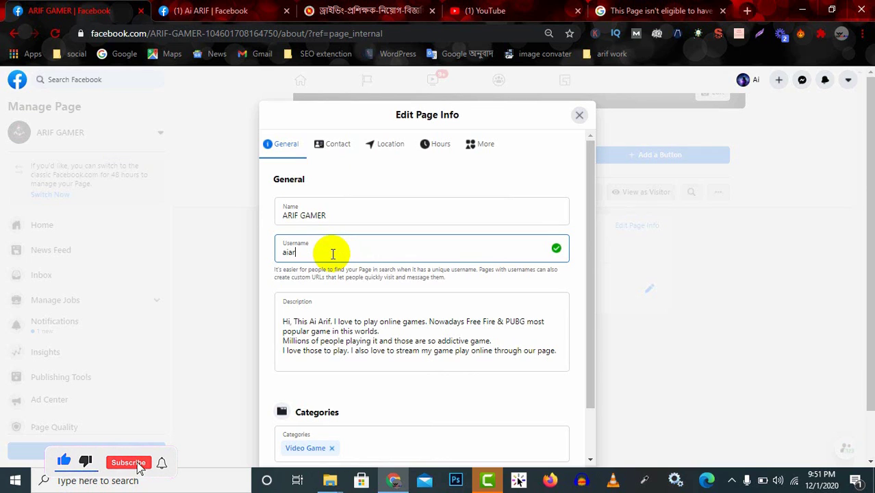
text(if)
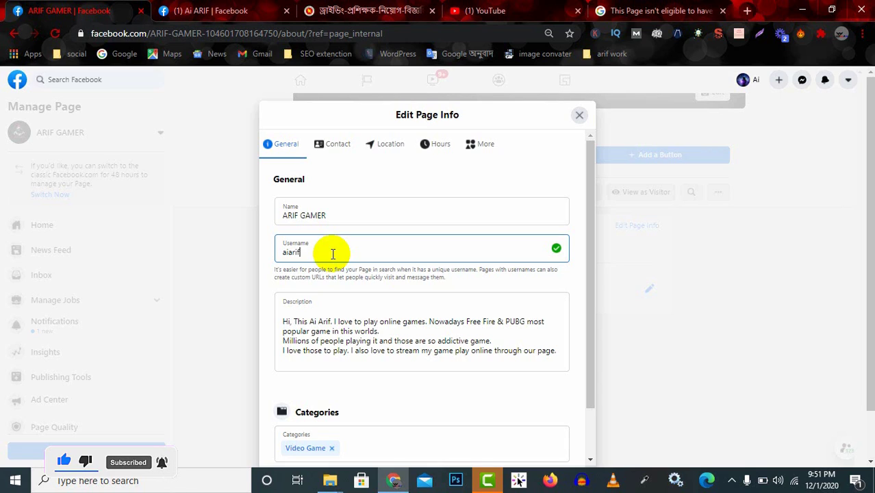
text(gamer)
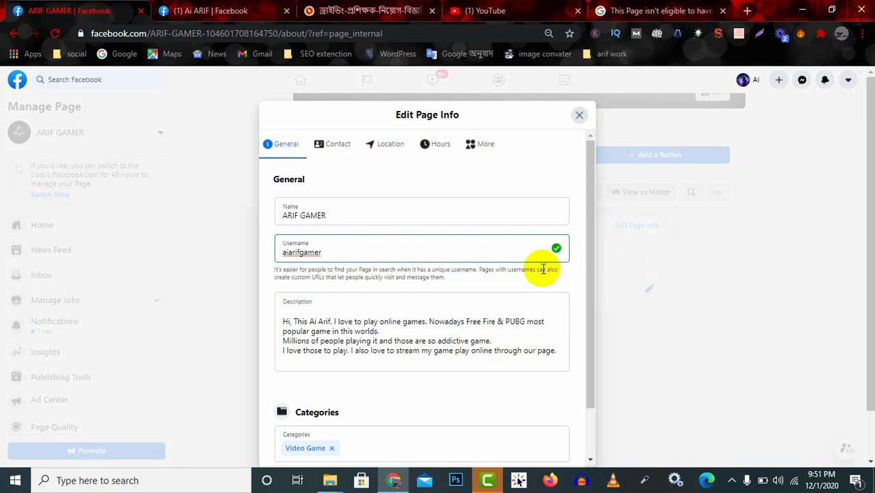
click(512, 274)
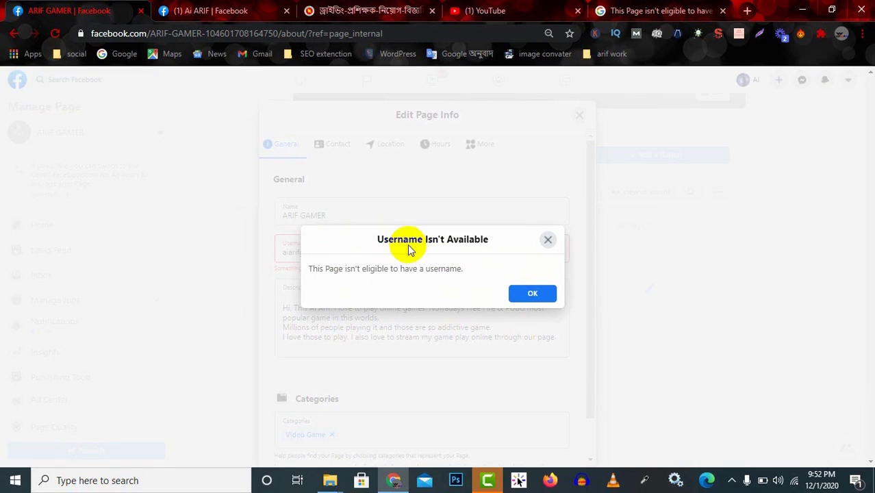
drag(308, 269, 468, 280)
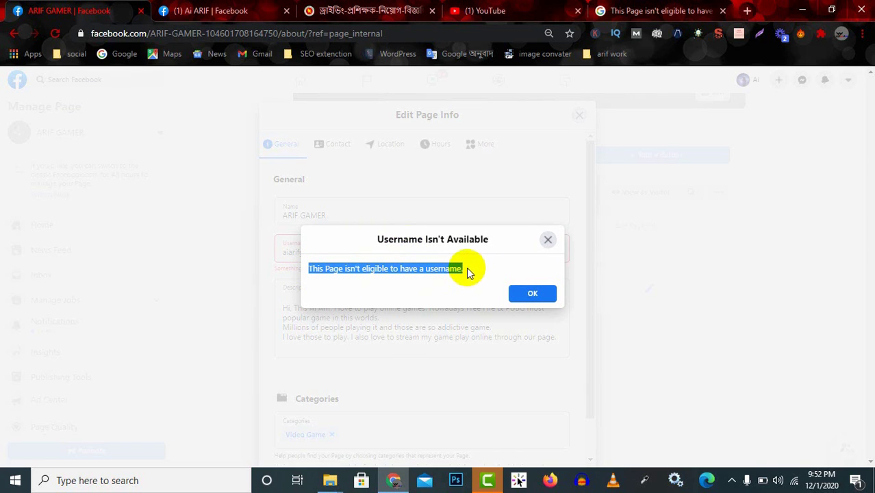
click(420, 269)
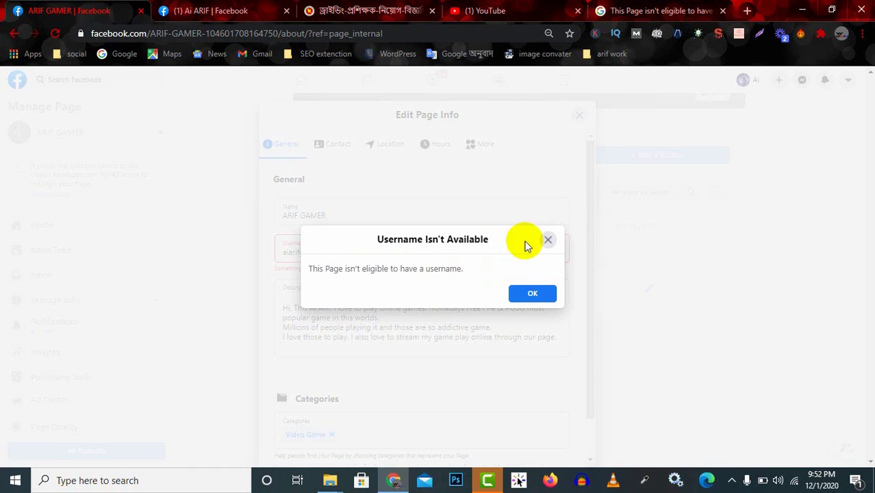
click(549, 241)
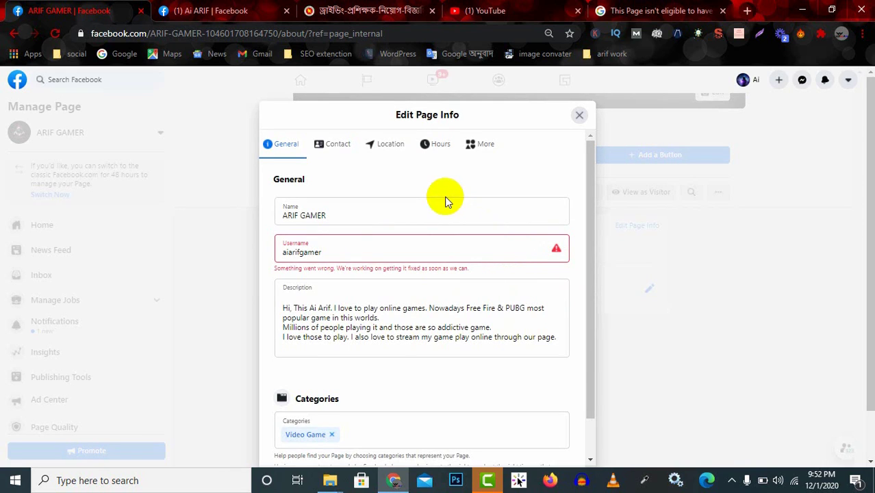
- Switch to the already open personal blog page and open its page info for editing from the About section
click(219, 10)
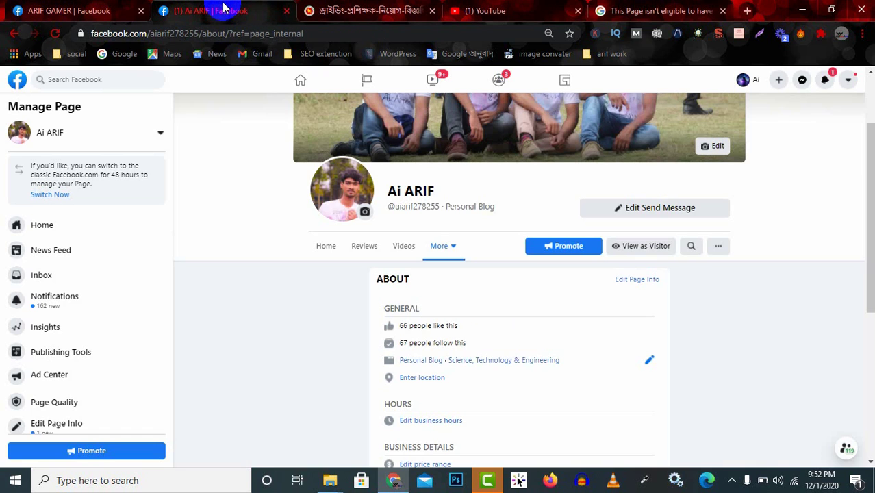
click(439, 246)
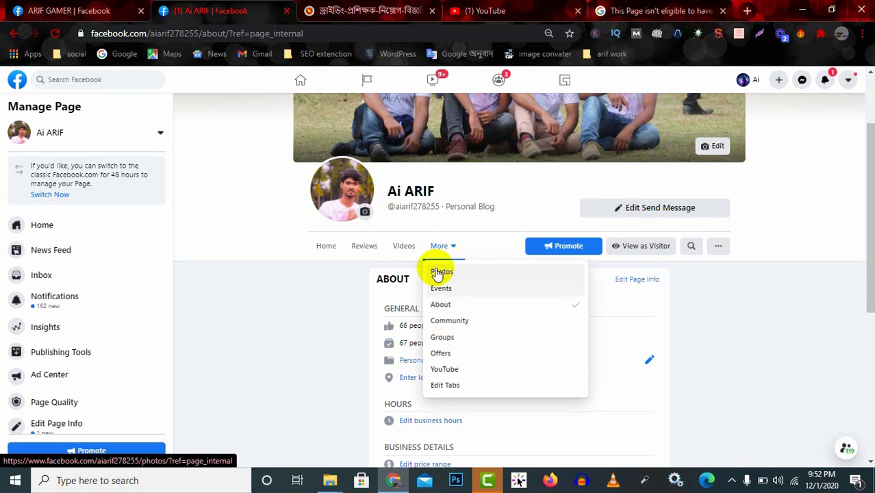
click(445, 307)
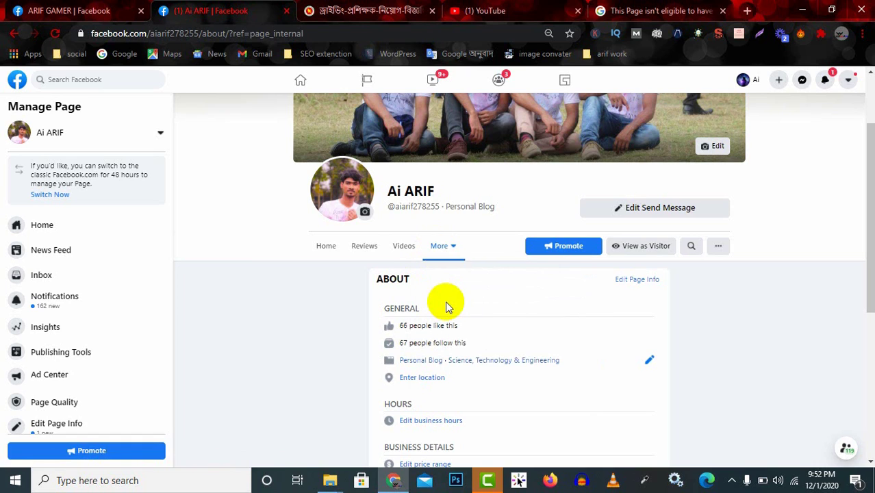
click(635, 285)
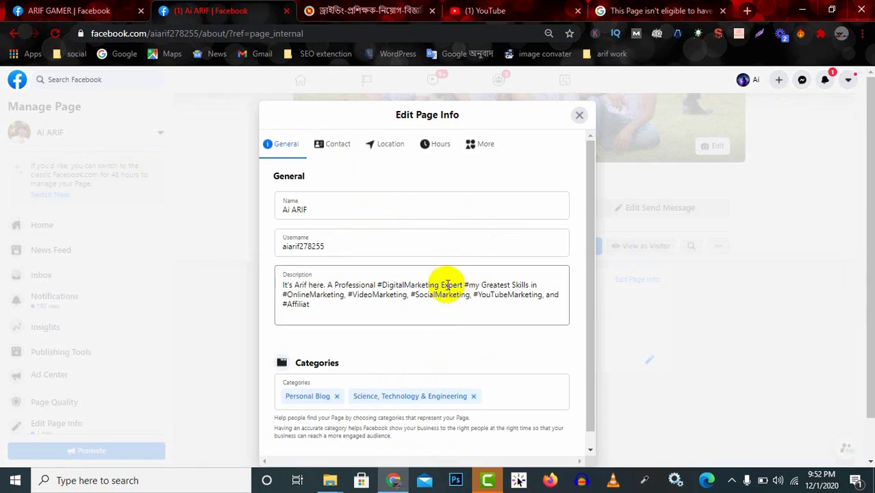
- Change the personal blog page's username to aiarif55 and close the page info editor
click(363, 247)
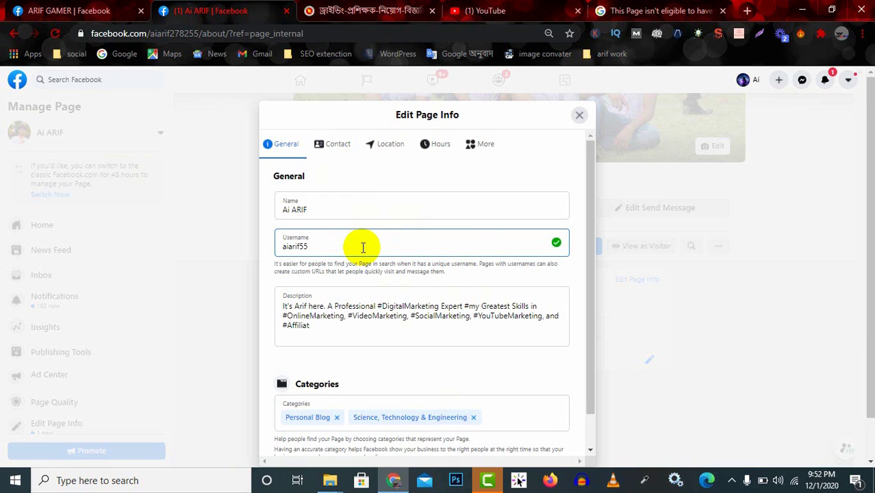
click(367, 273)
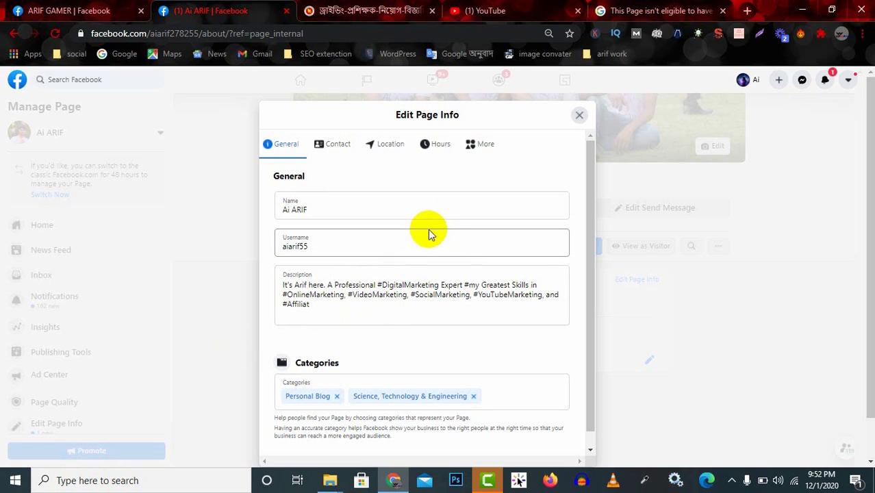
click(579, 115)
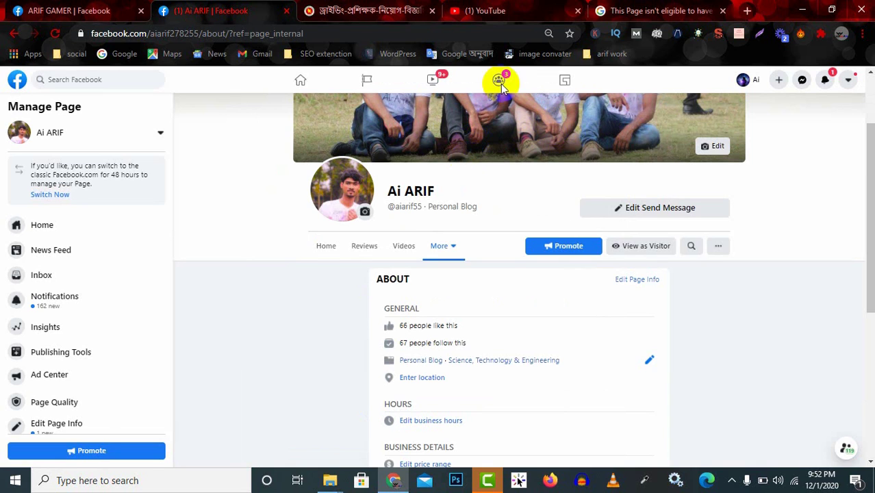
key(ctrl+t)
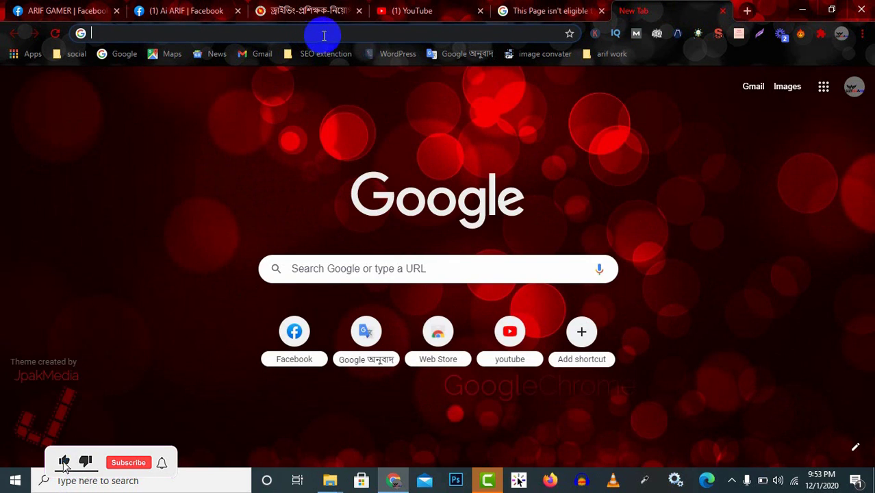
click(432, 34)
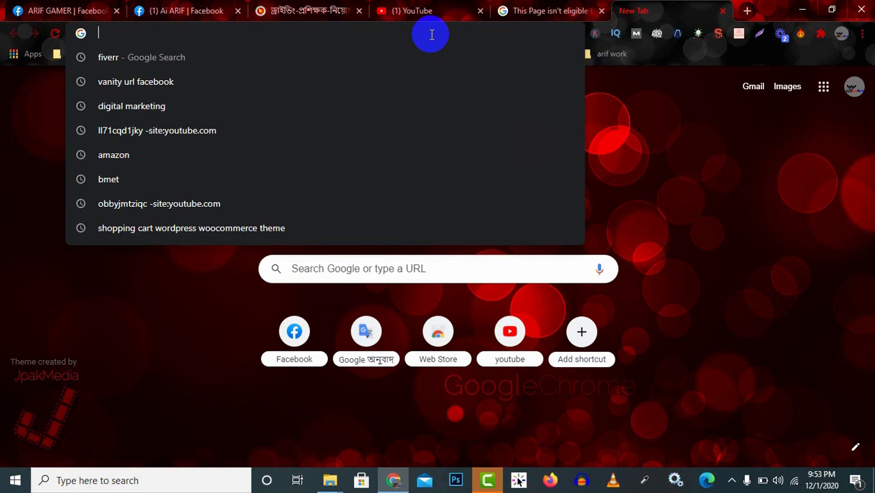
text(www)
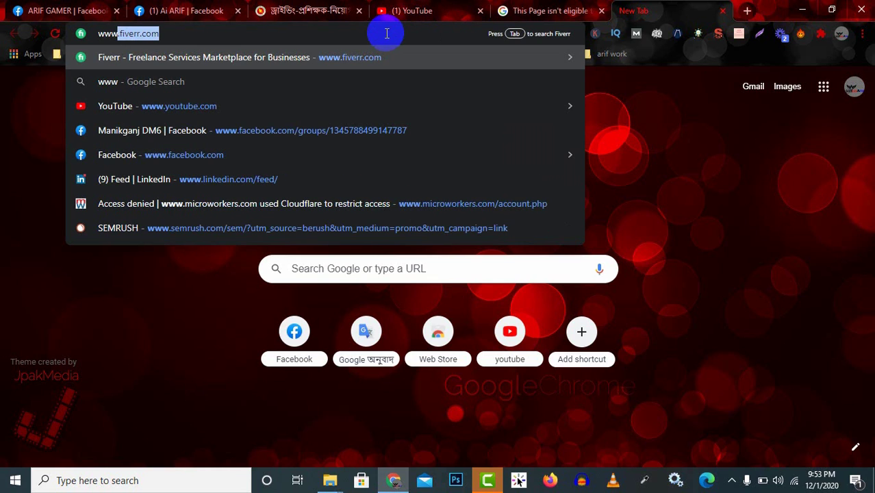
text(.f)
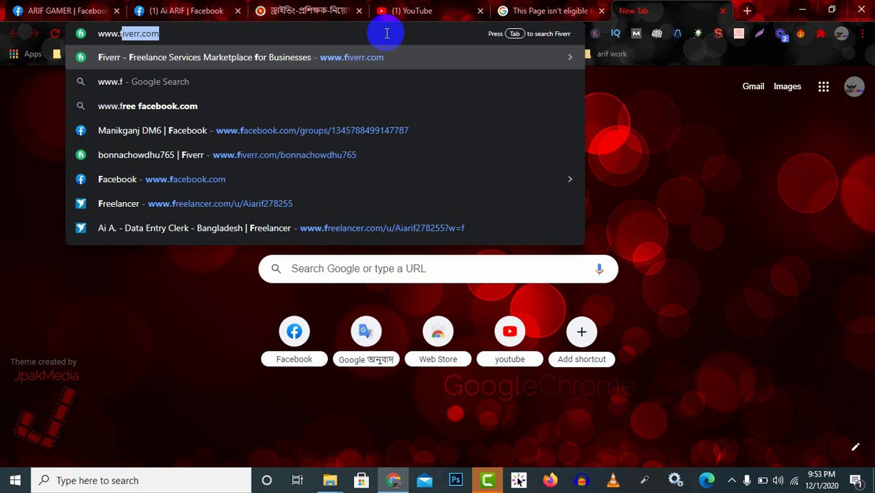
text(acebook)
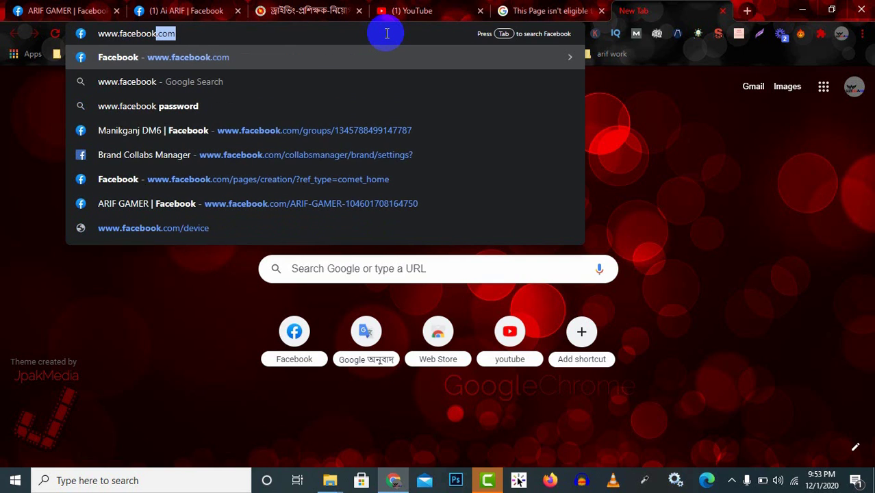
text(.co)
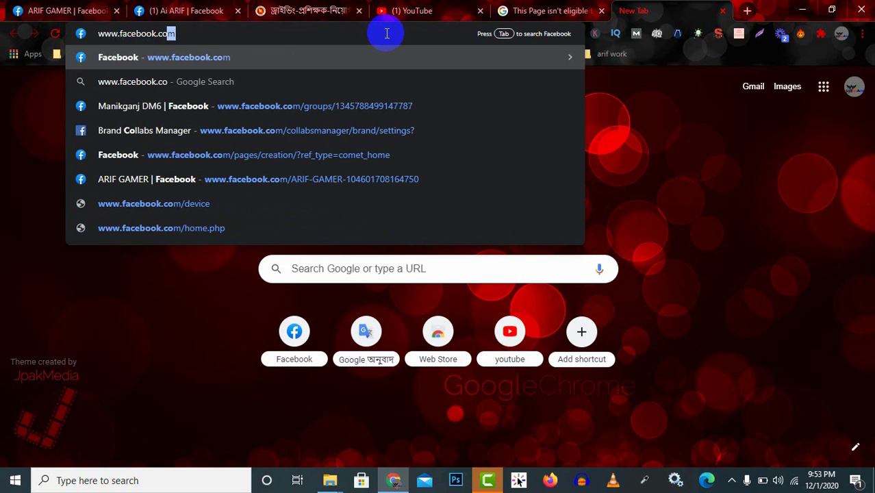
text(m/)
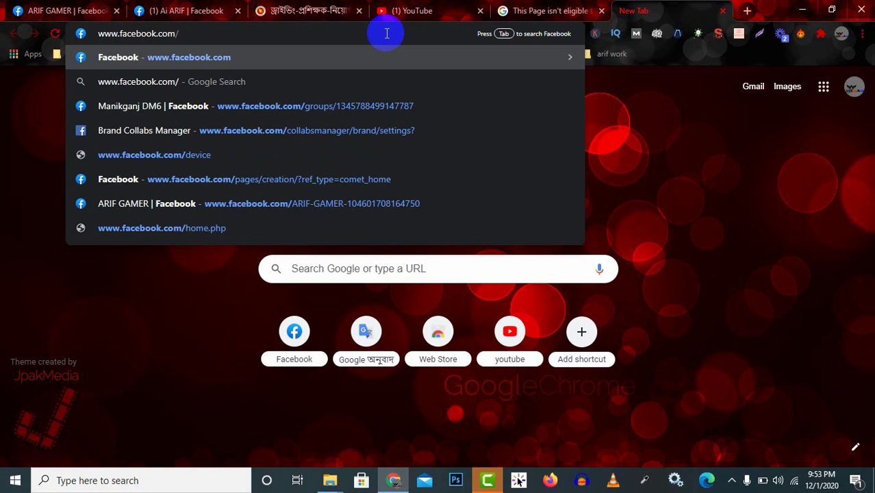
text(a)
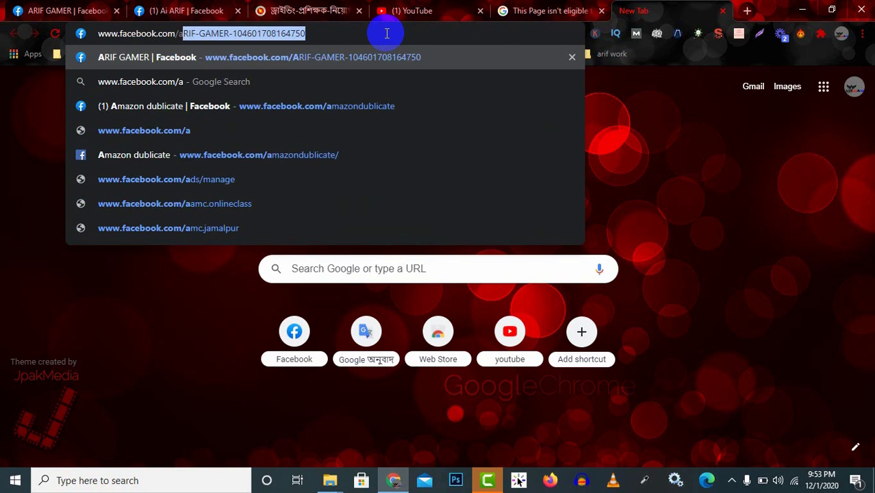
text(iari)
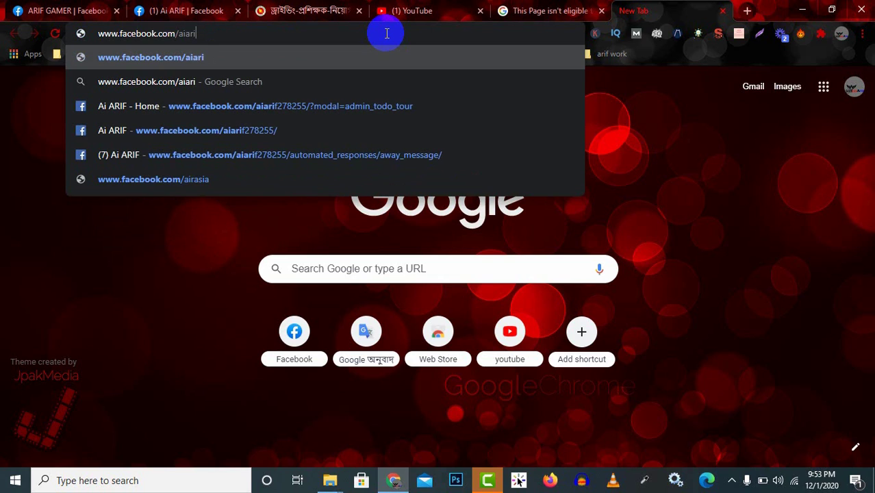
text(f55)
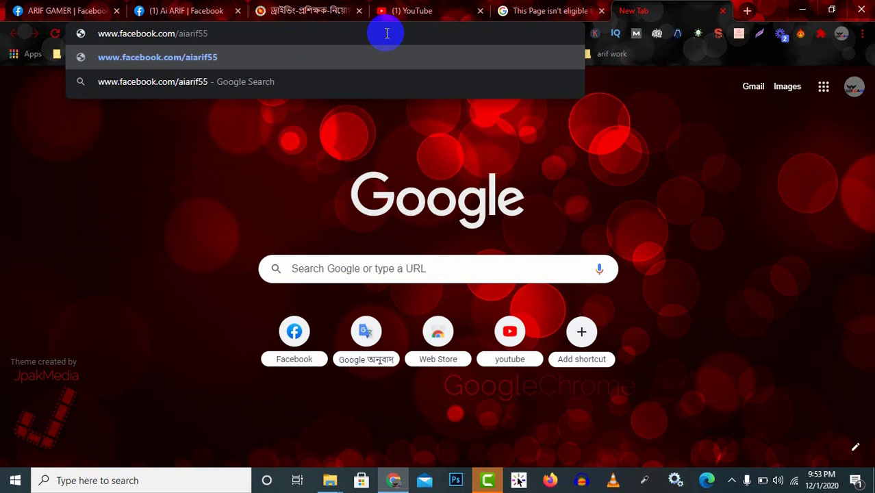
key(Return)
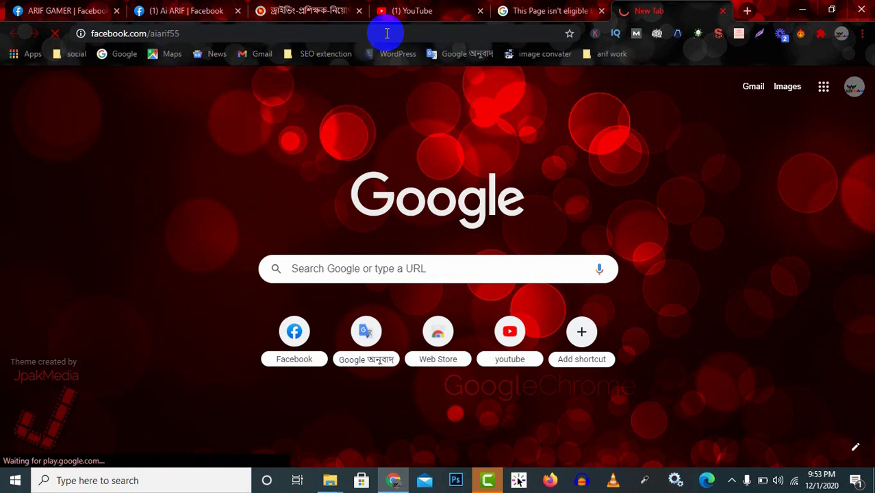